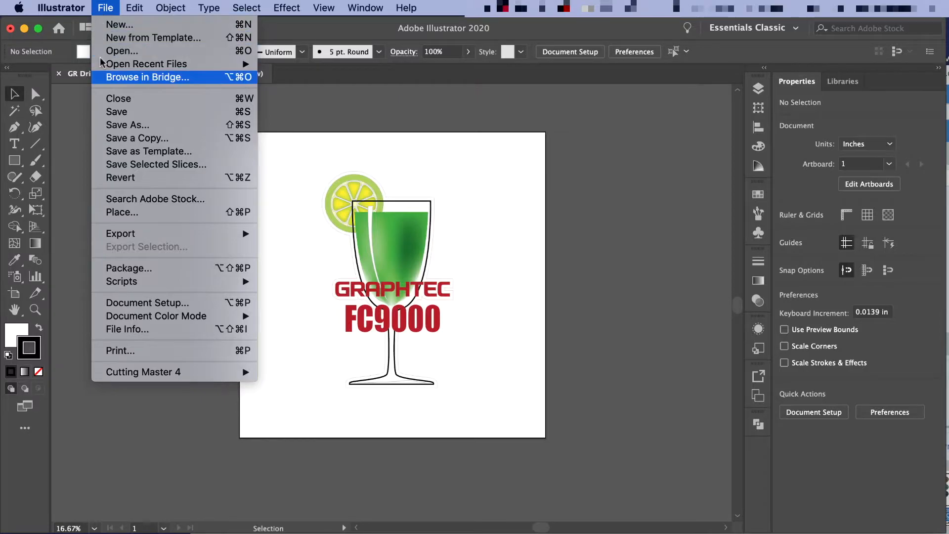
# Step: Add Graphtec 4 Points Type 1 registration marks around the drink artwork with Cutting Master 4
pyautogui.moveTo(126, 375)
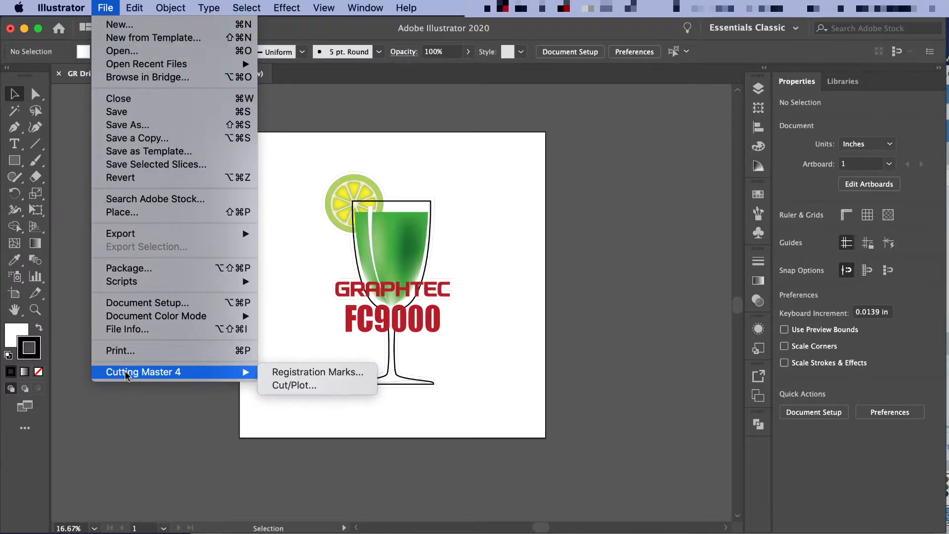
pyautogui.click(292, 376)
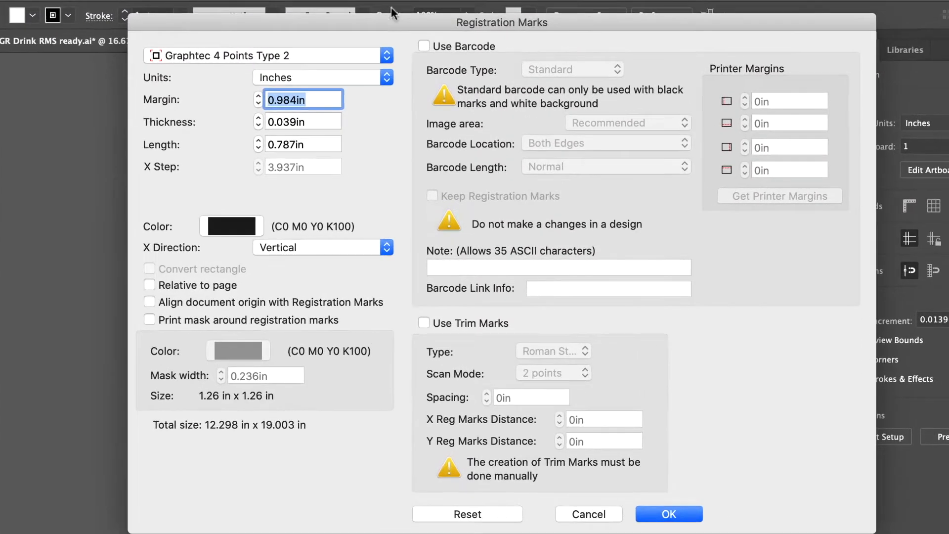
pyautogui.click(393, 86)
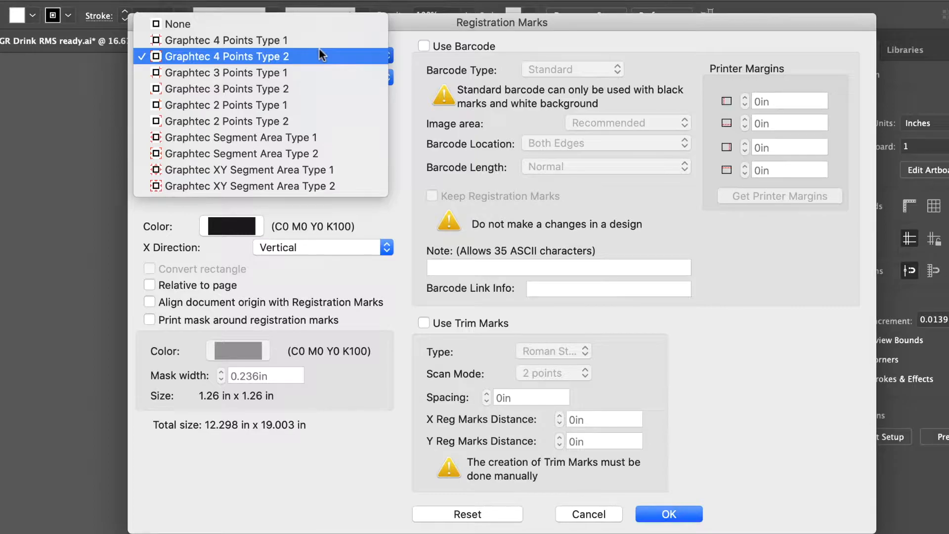
pyautogui.click(284, 40)
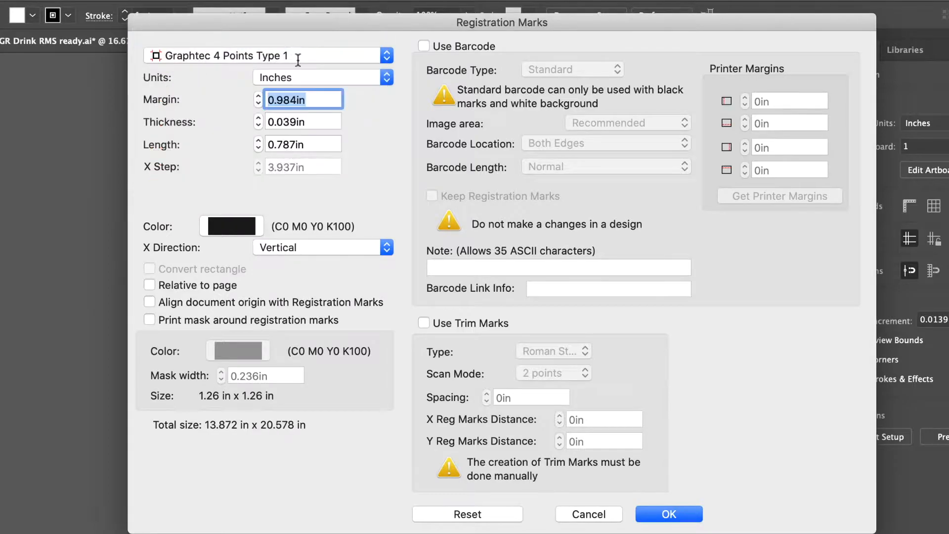
pyautogui.click(670, 514)
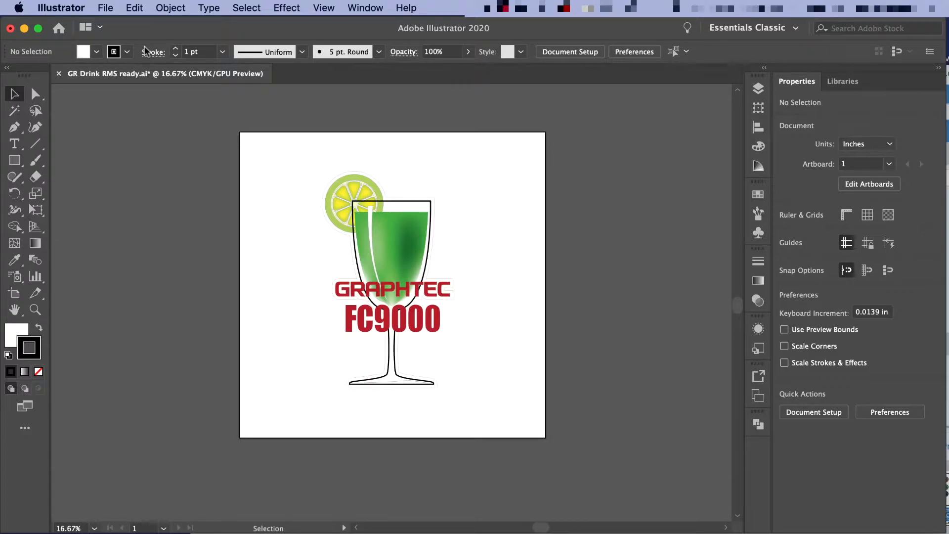
# Step: Change the registration mark type to Graphtec 4 Points Type 2 and generate the marks around the artwork
pyautogui.click(105, 9)
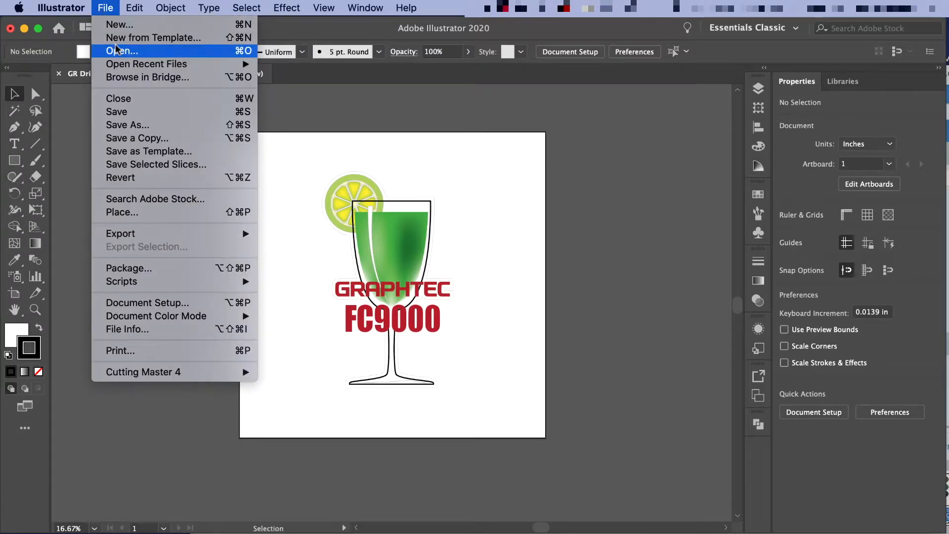
pyautogui.moveTo(189, 374)
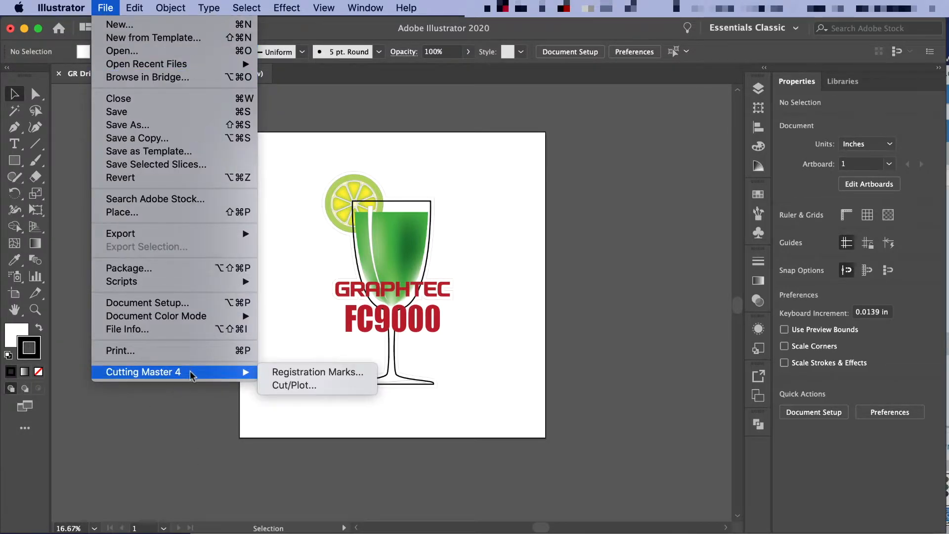
pyautogui.click(322, 373)
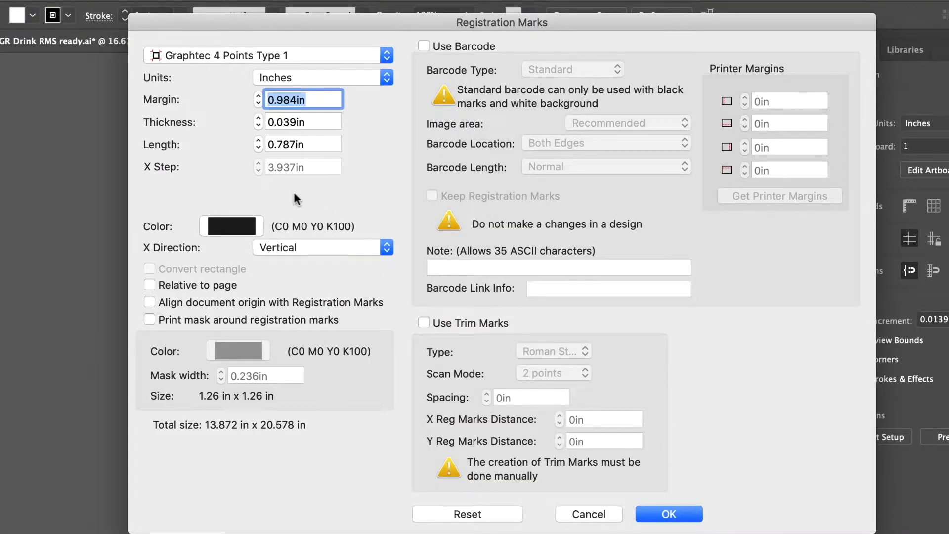
pyautogui.click(302, 56)
pyautogui.click(300, 75)
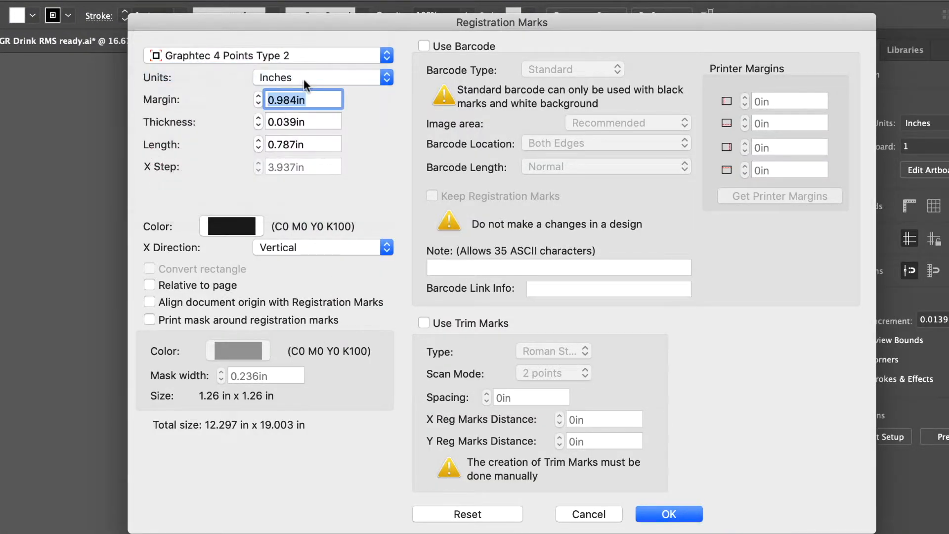
pyautogui.click(660, 515)
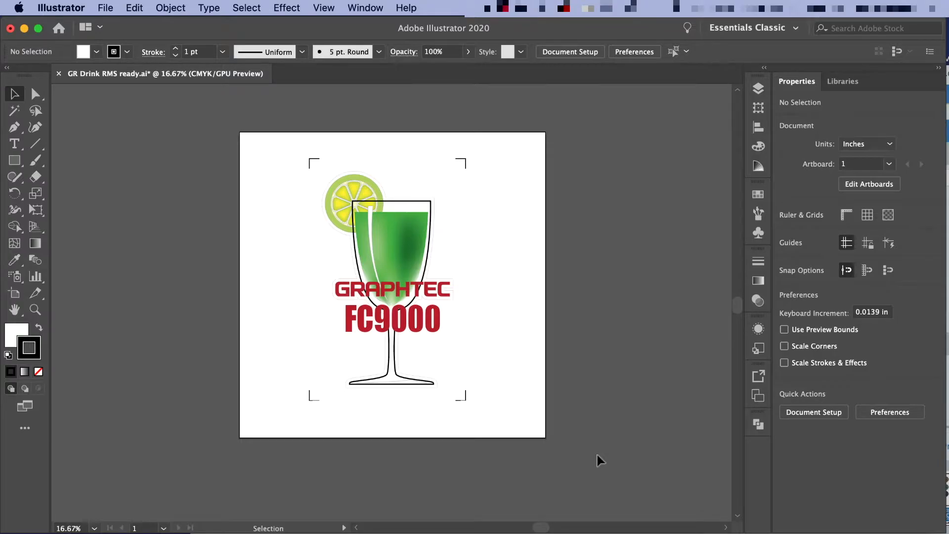
pyautogui.click(105, 8)
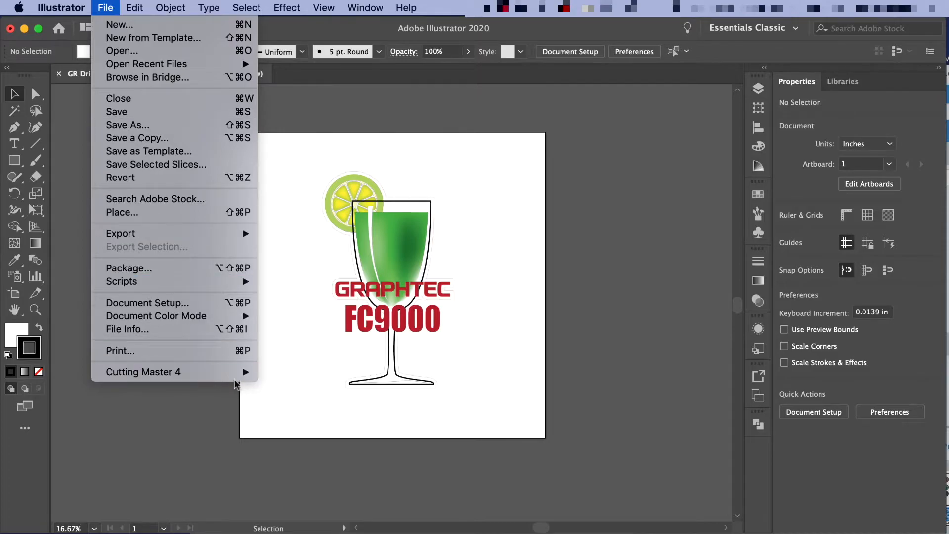
pyautogui.moveTo(208, 371)
pyautogui.click(305, 374)
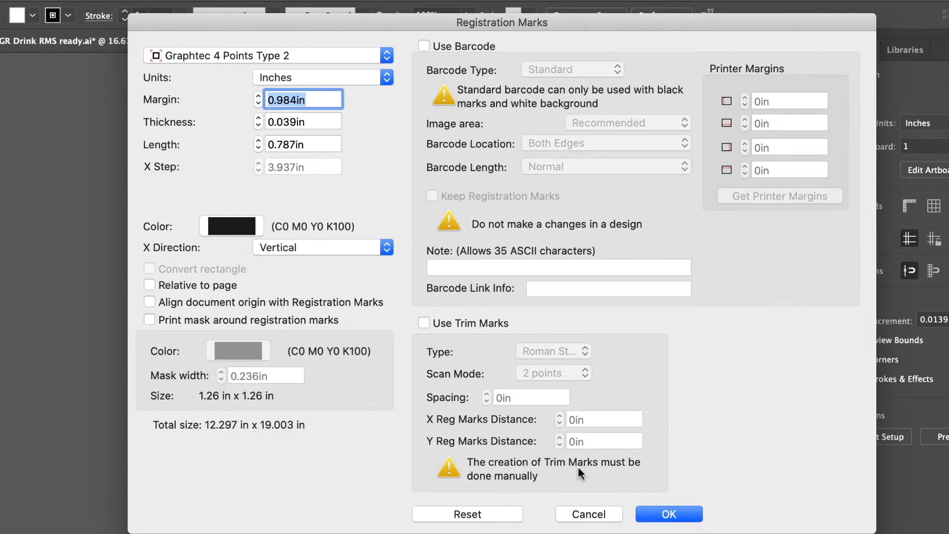
pyautogui.click(591, 514)
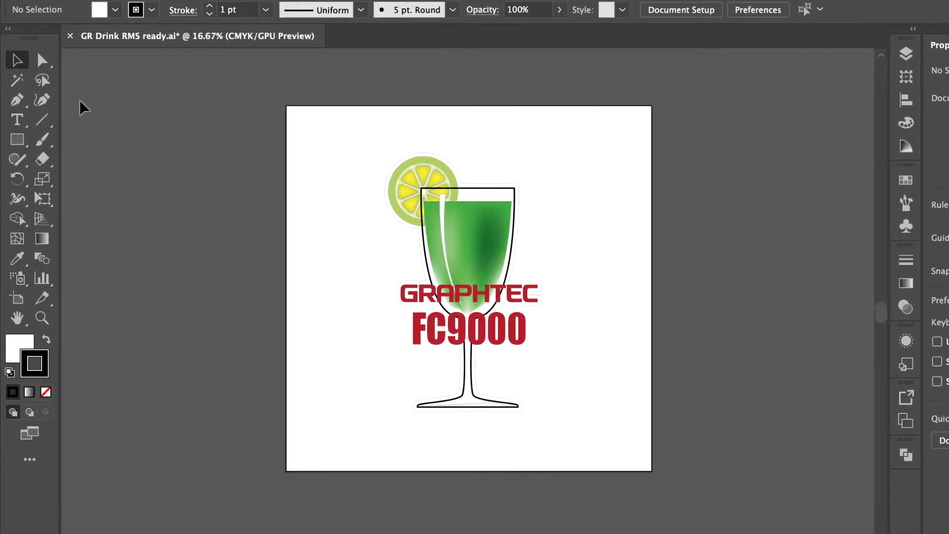
# Step: Draw a rectangle without fill around the drink artwork and resize it to about 11.5 × 18.4 in
pyautogui.click(17, 140)
pyautogui.moveTo(376, 144); pyautogui.dragTo(565, 431)
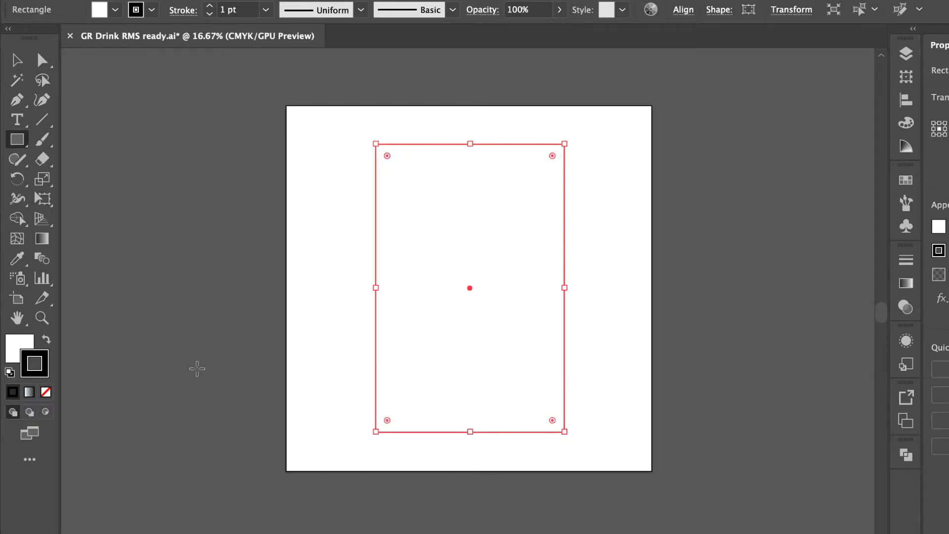
pyautogui.click(15, 355)
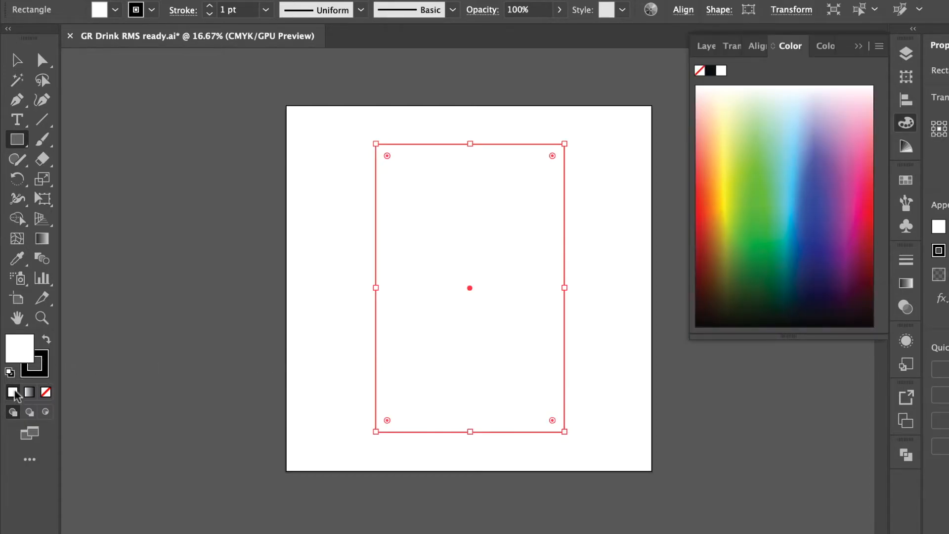
pyautogui.click(45, 393)
pyautogui.press('v')
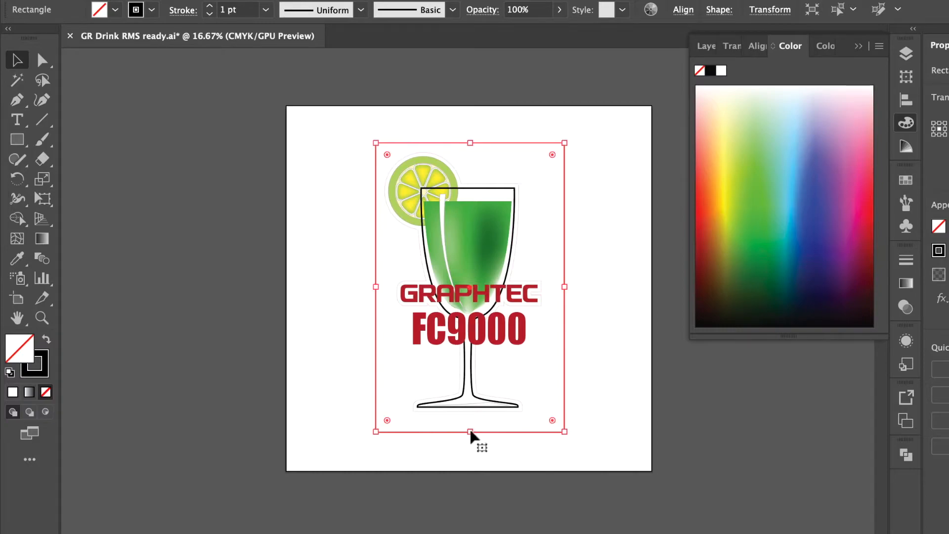
pyautogui.moveTo(472, 433); pyautogui.dragTo(483, 422)
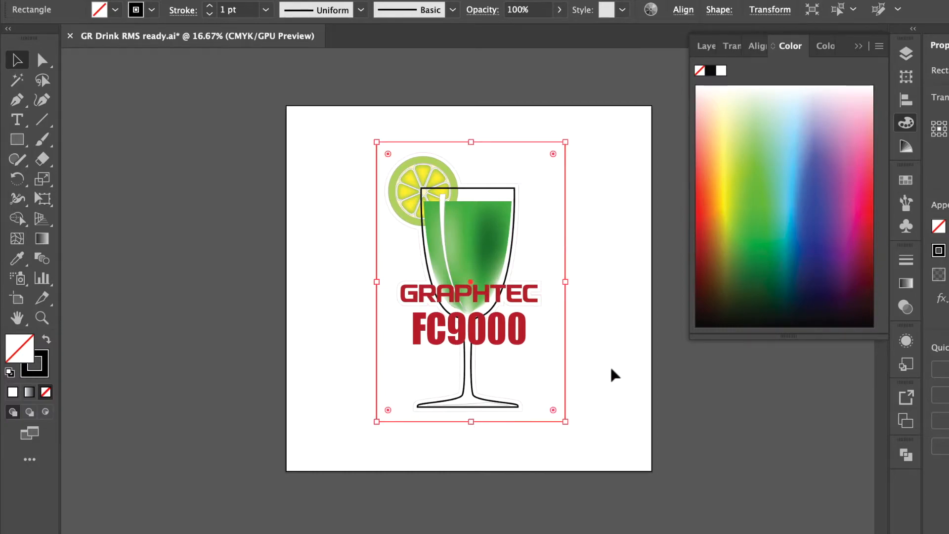
pyautogui.moveTo(566, 282); pyautogui.dragTo(552, 282)
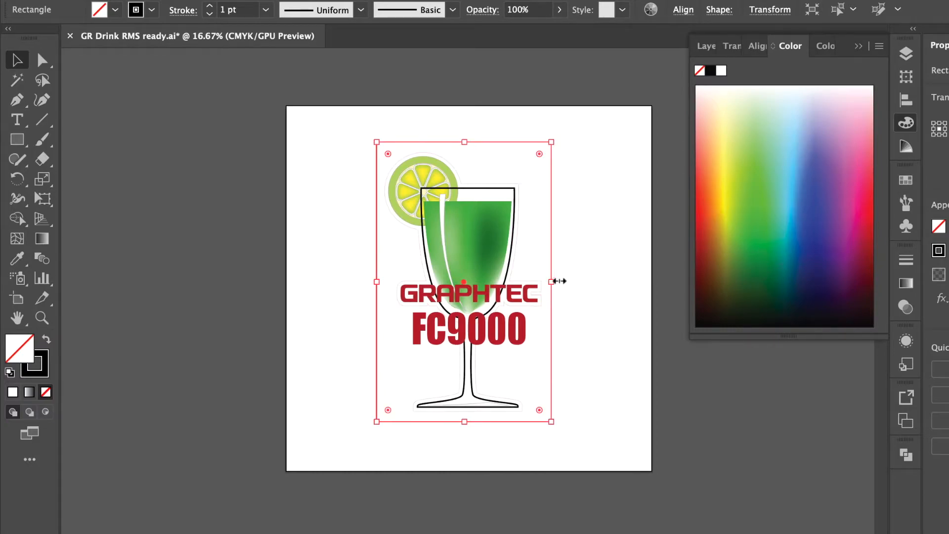
# Step: Convert the selected rectangle into Graphtec 4 Points Type 2 registration marks
pyautogui.click(121, 1)
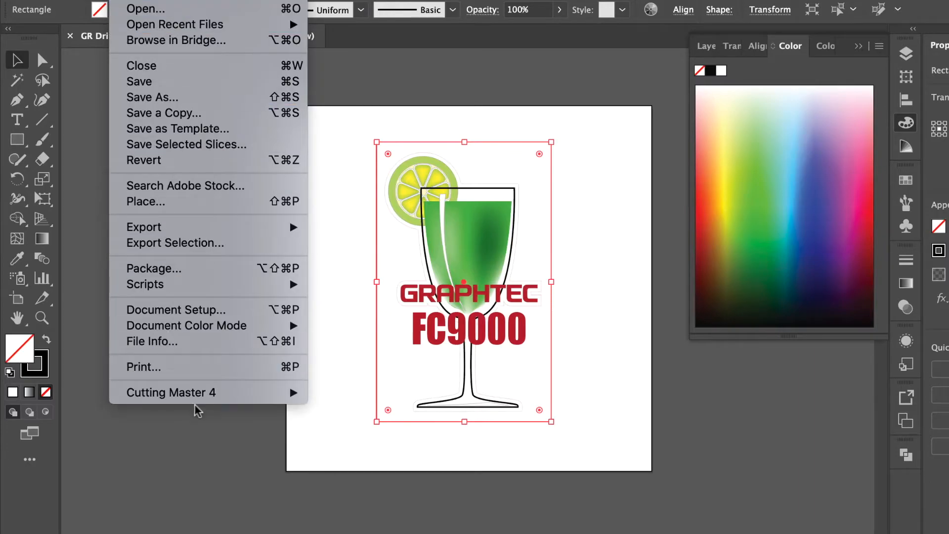
pyautogui.moveTo(212, 392)
pyautogui.click(356, 390)
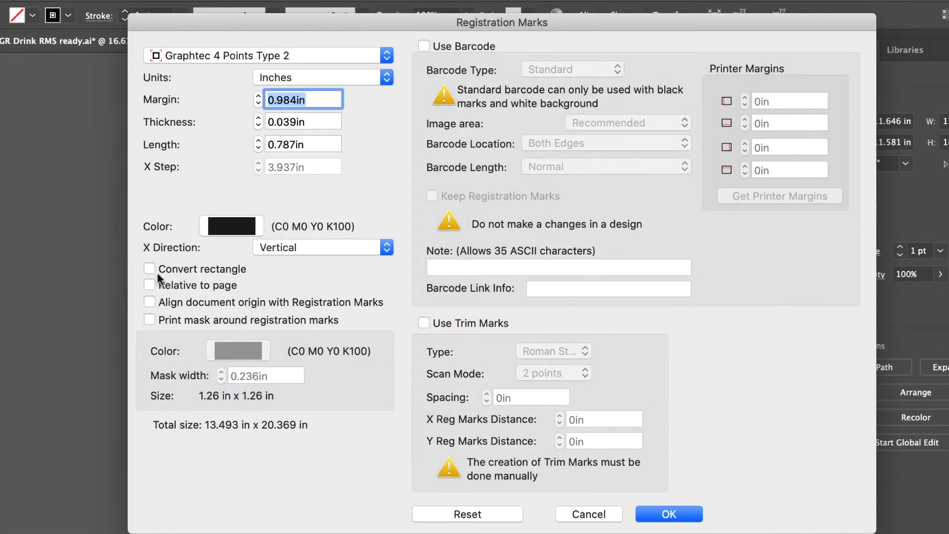
pyautogui.click(149, 269)
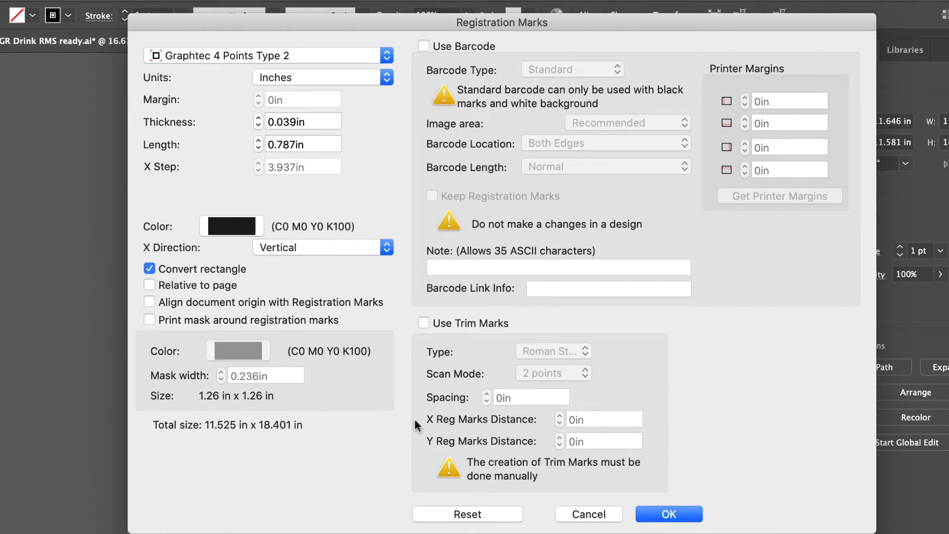
pyautogui.click(683, 516)
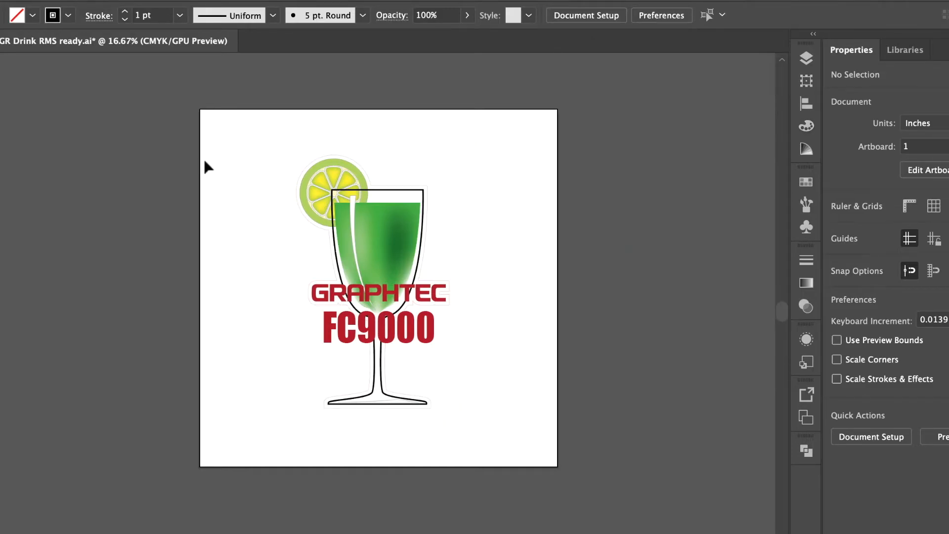
# Step: Add Graphtec 4 Points Type 2 marks relative to the page with a 0 in margin, and enlarge the artboard from its lower corner
pyautogui.click(39, 0)
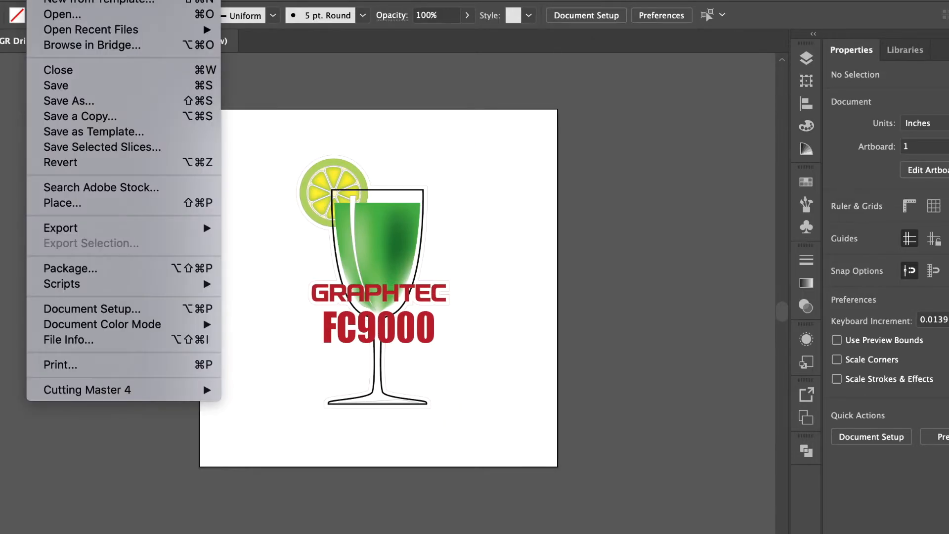
pyautogui.moveTo(163, 392)
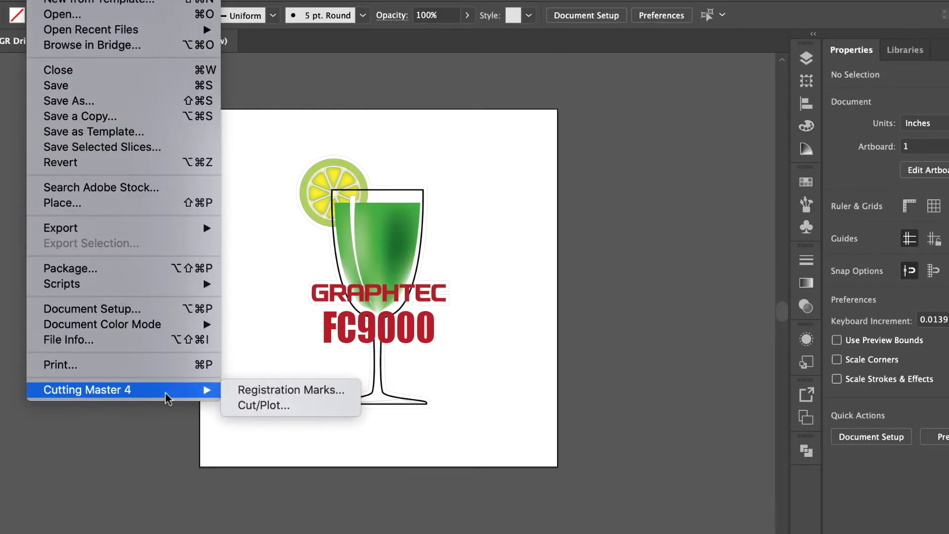
pyautogui.click(274, 392)
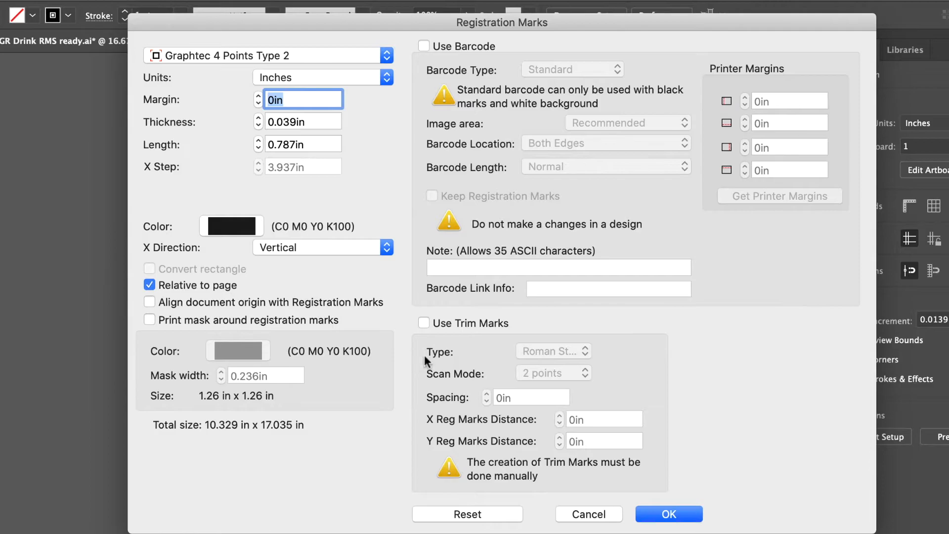
pyautogui.click(678, 517)
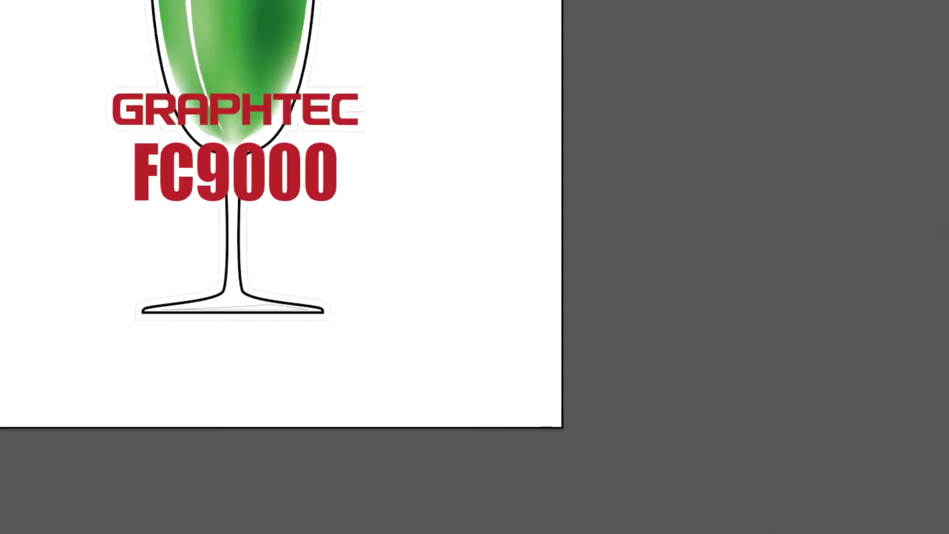
pyautogui.hotkey('shift', 'o')
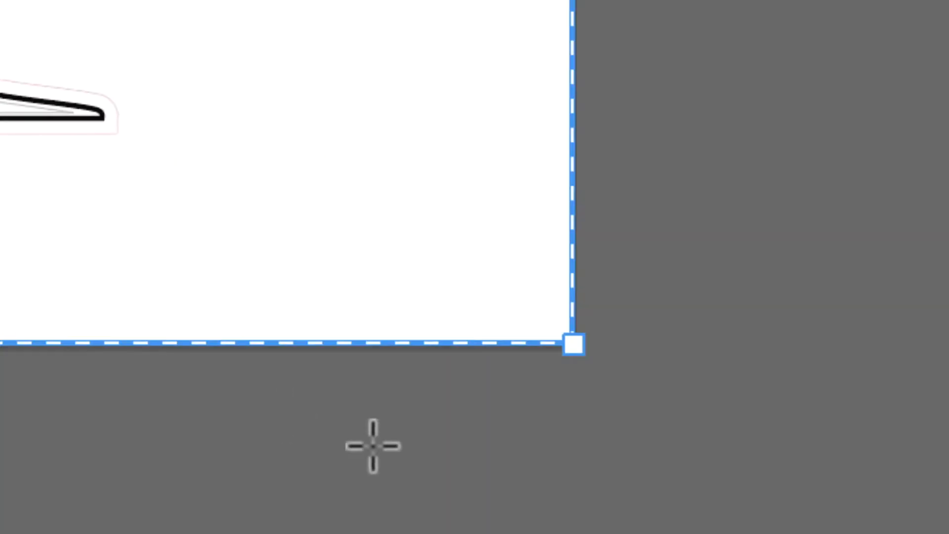
pyautogui.moveTo(574, 346); pyautogui.dragTo(707, 446)
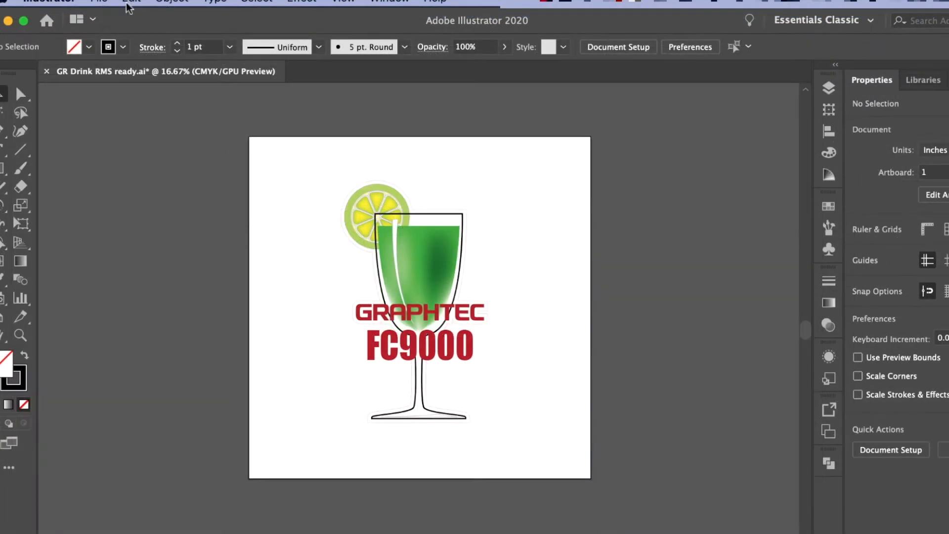
# Step: Generate Graphtec 4 Points Type 2 registration marks around the artwork with a 0.984 in margin, not relative to the page
pyautogui.click(99, 2)
pyautogui.moveTo(223, 402)
pyautogui.click(317, 398)
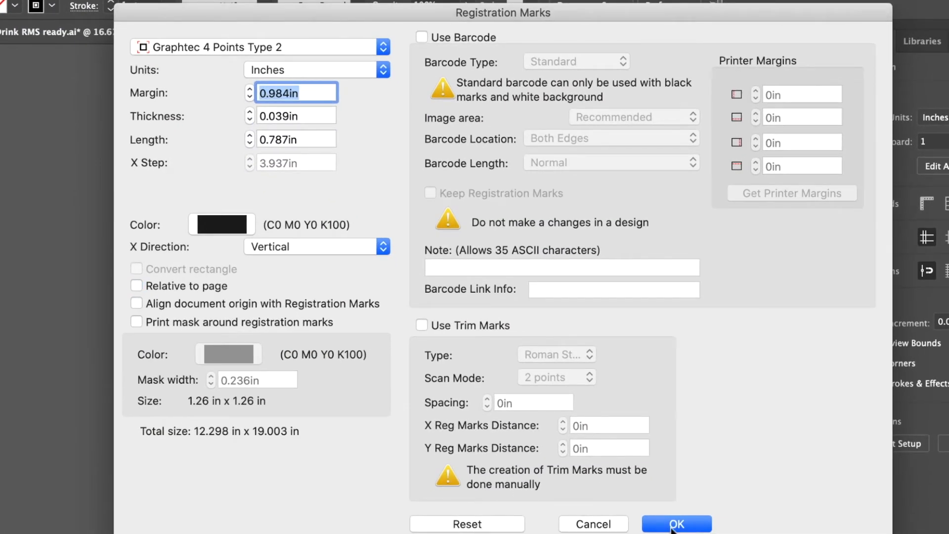
pyautogui.click(674, 524)
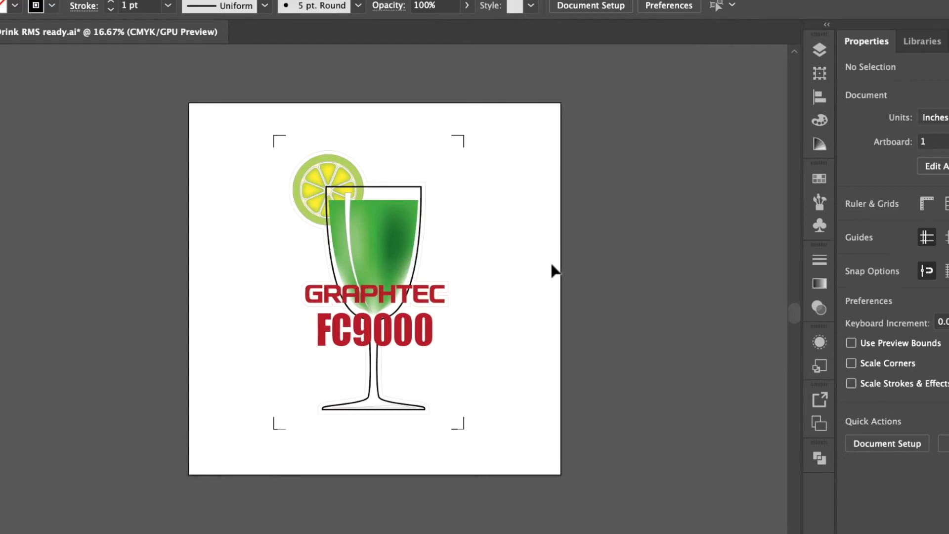
# Step: Hide the Cut layer, leaving the Print layer and the registration mark layers visible
pyautogui.click(821, 54)
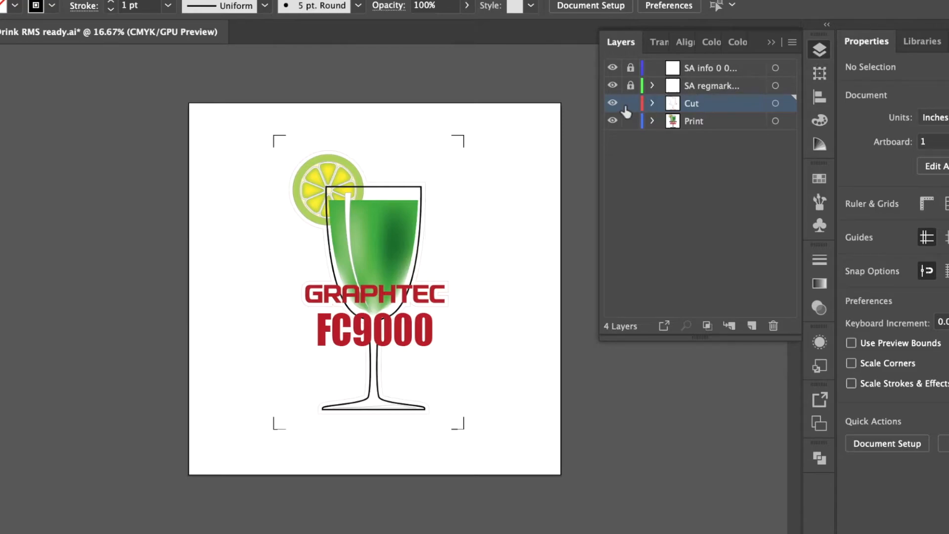
pyautogui.click(613, 105)
pyautogui.click(772, 44)
pyautogui.click(20, 1)
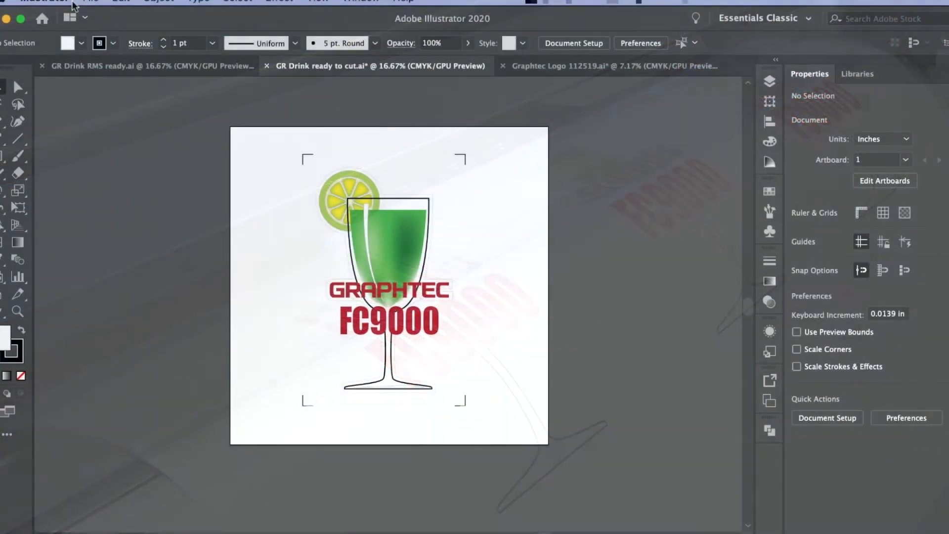
# Step: Start a Cut/Plot job for the GR Drink ready to cut document and exclude the Print layer, keeping only the Cut layer
pyautogui.click(91, 1)
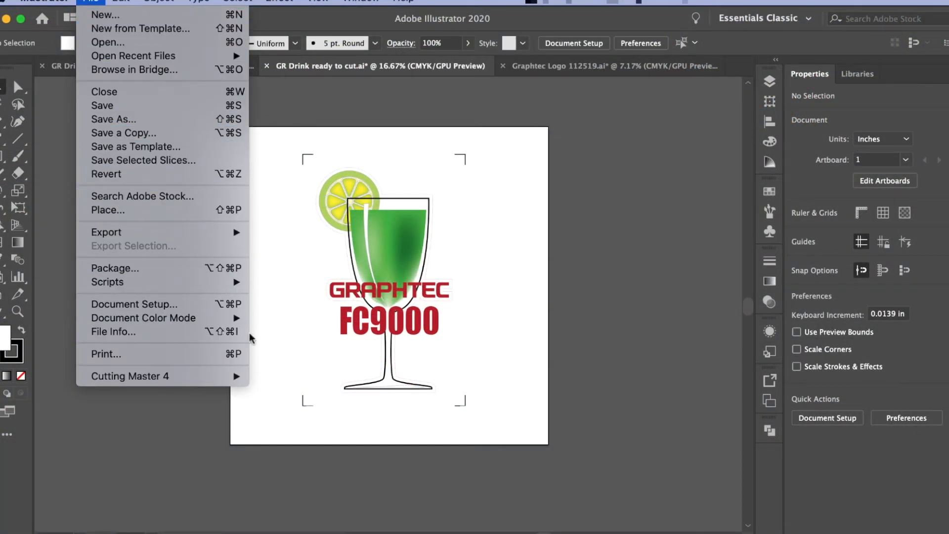
pyautogui.moveTo(247, 376)
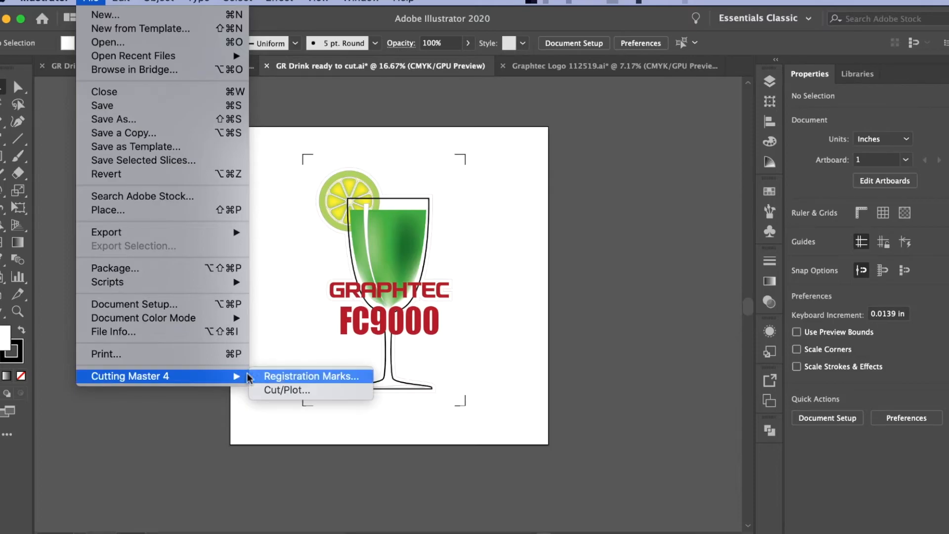
pyautogui.click(295, 391)
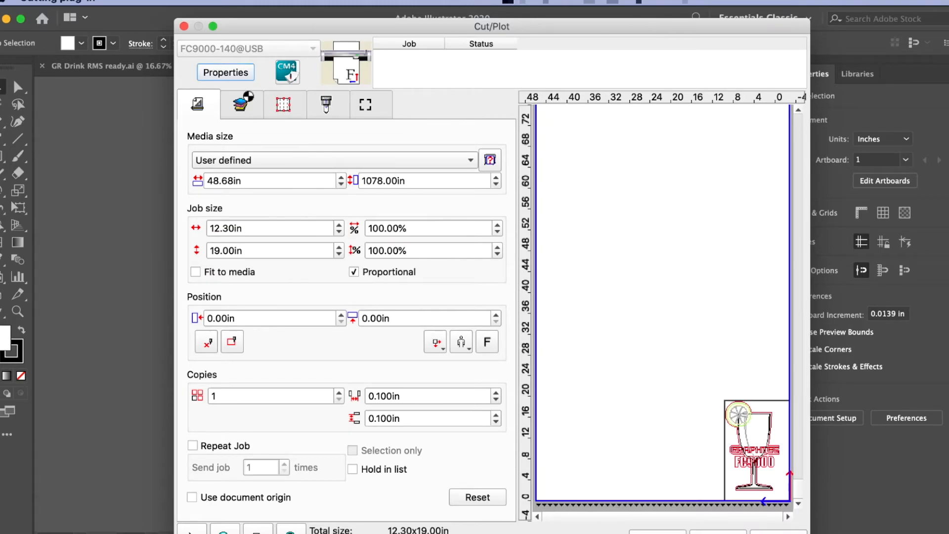
pyautogui.click(241, 103)
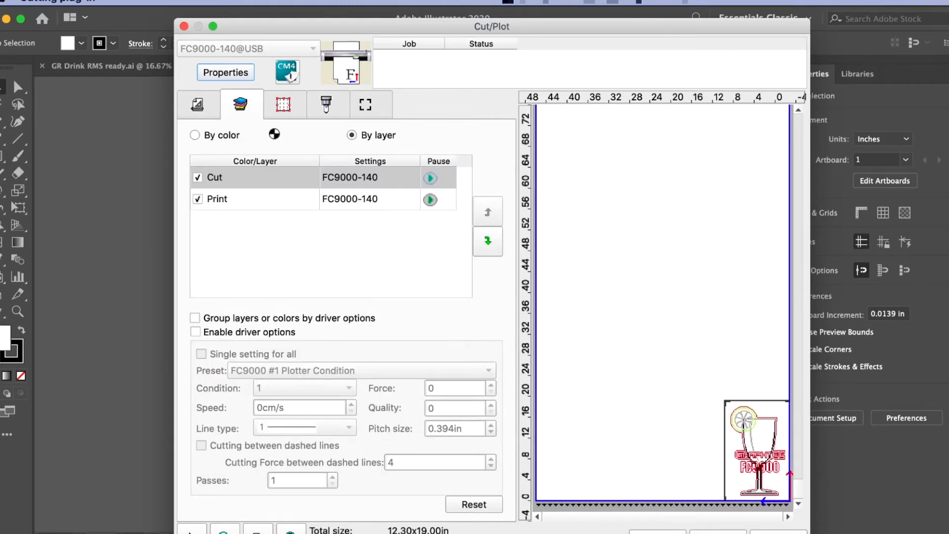
pyautogui.click(198, 198)
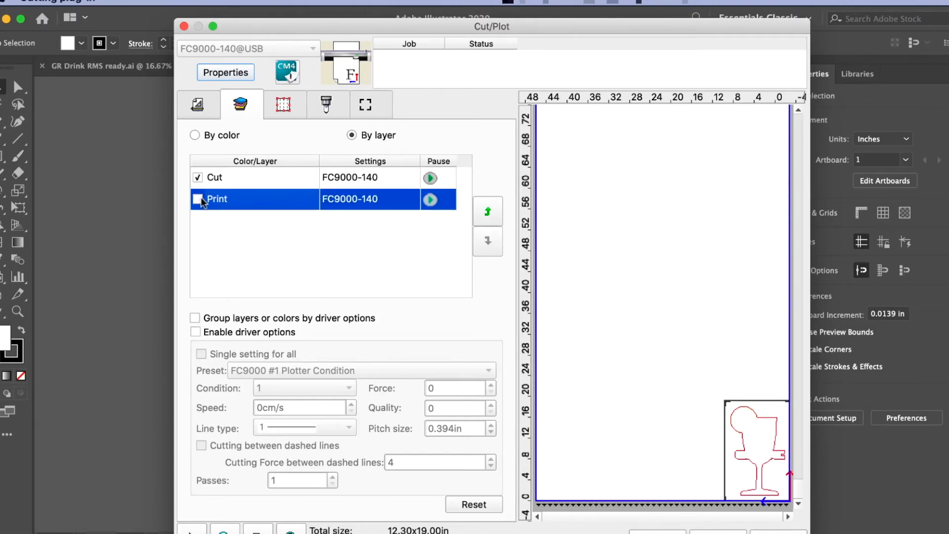
pyautogui.click(252, 178)
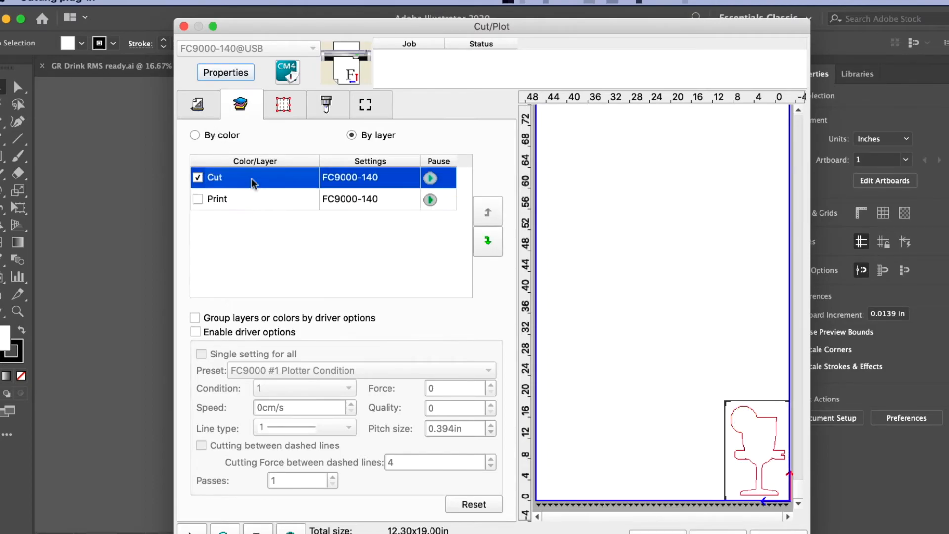
pyautogui.click(197, 104)
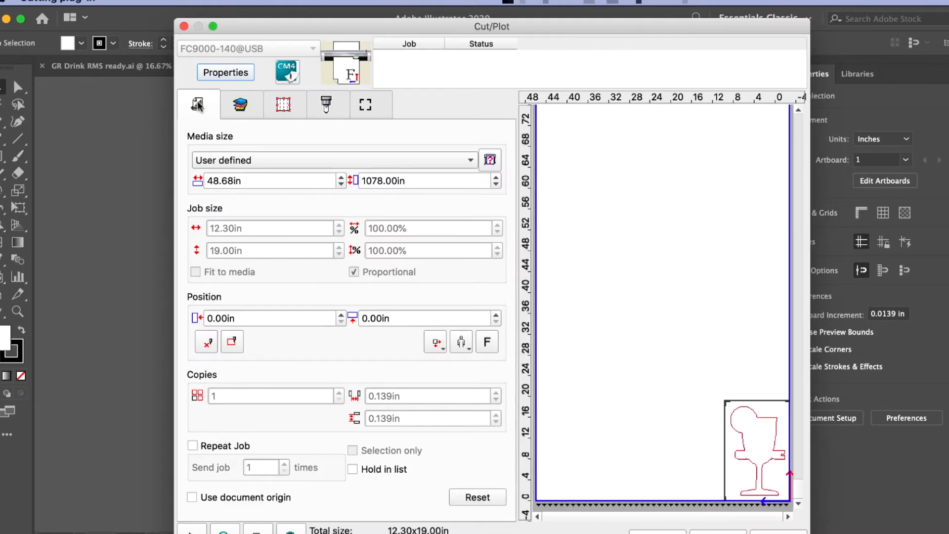